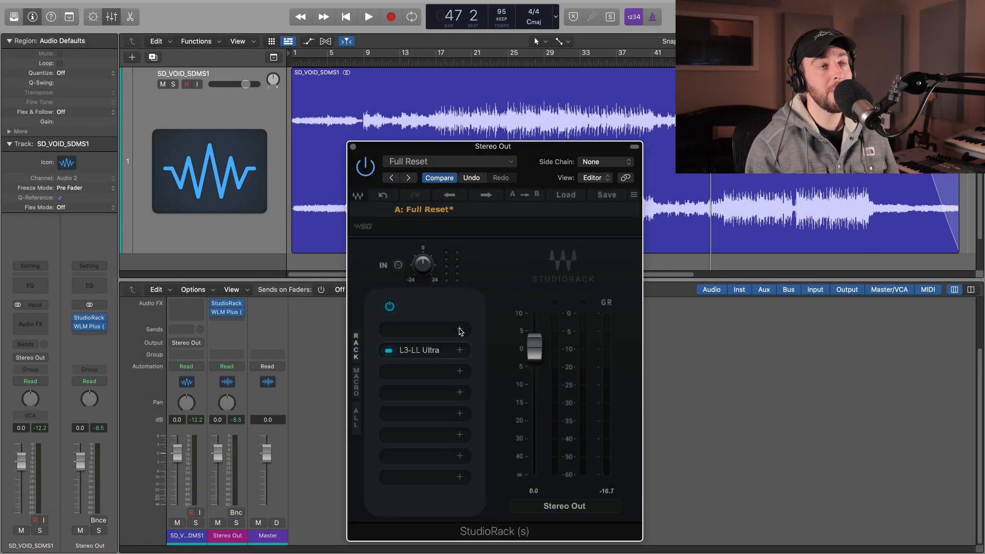
pyautogui.click(459, 330)
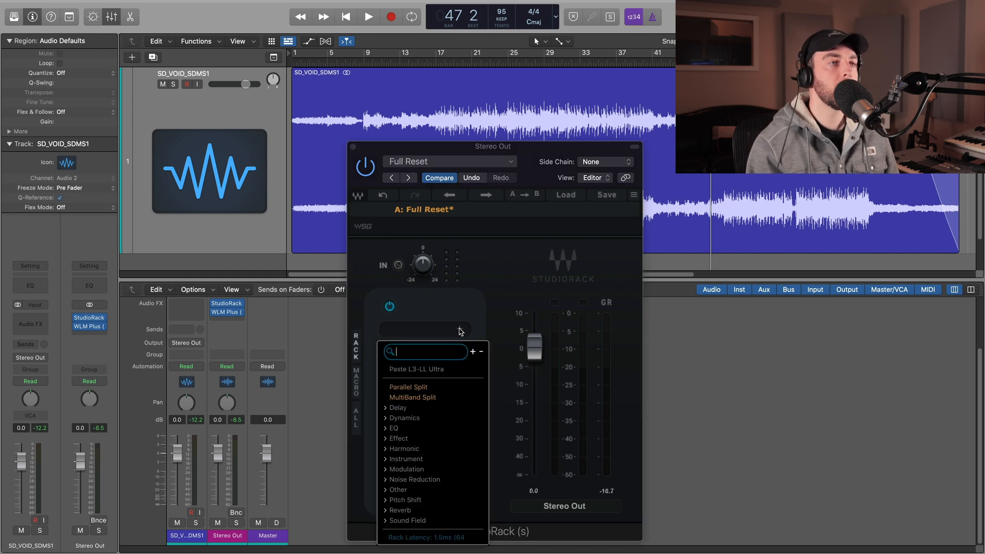
pyautogui.click(462, 319)
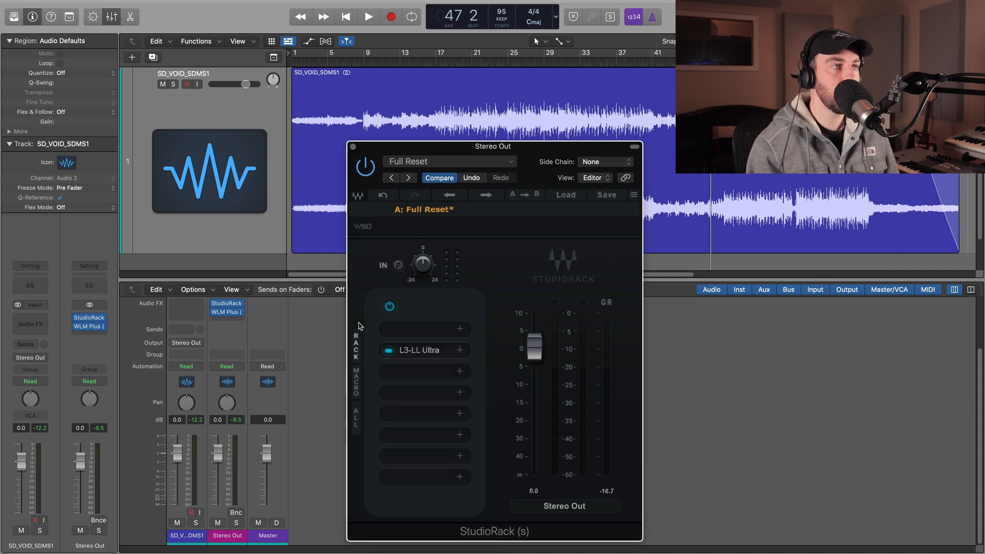
pyautogui.click(183, 331)
pyautogui.moveTo(186, 343)
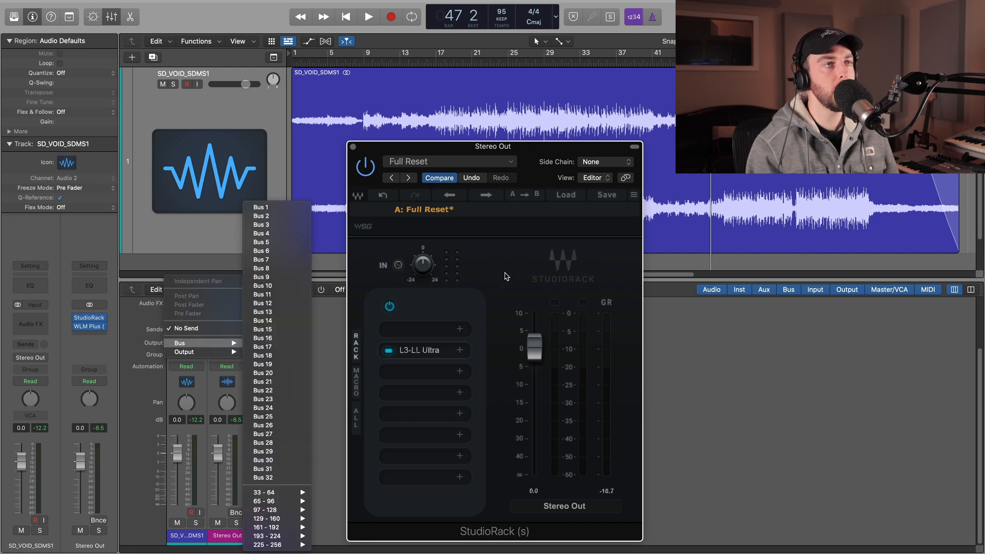
pyautogui.click(501, 275)
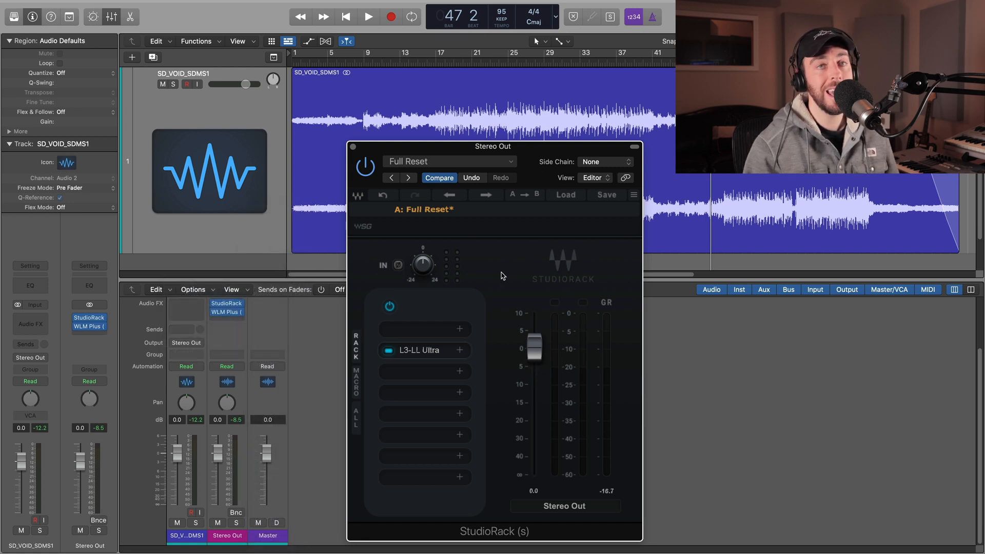
# - Insert a Parallel Split in the rack slot above L3-LL Ultra and audition the song with its second chain enabled
pyautogui.click(460, 330)
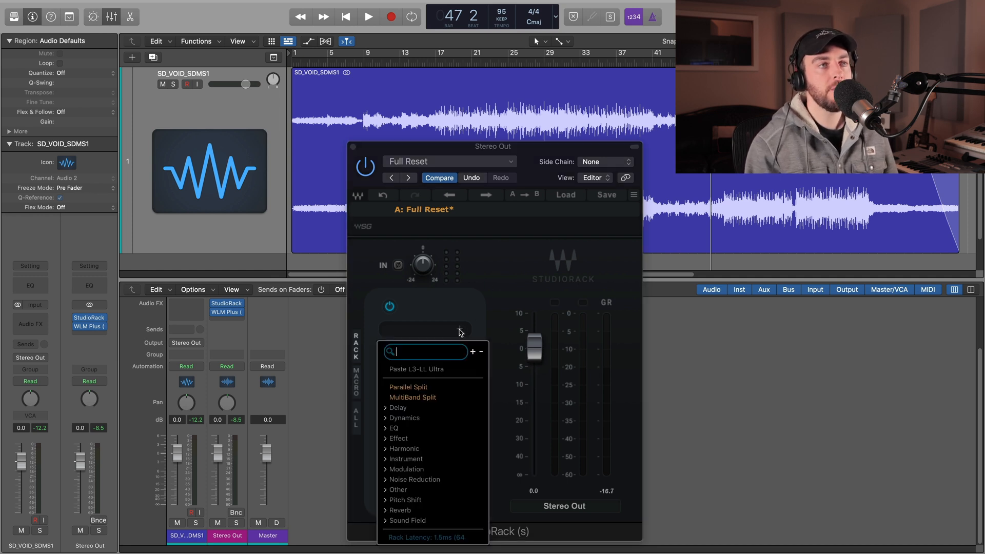
pyautogui.click(416, 388)
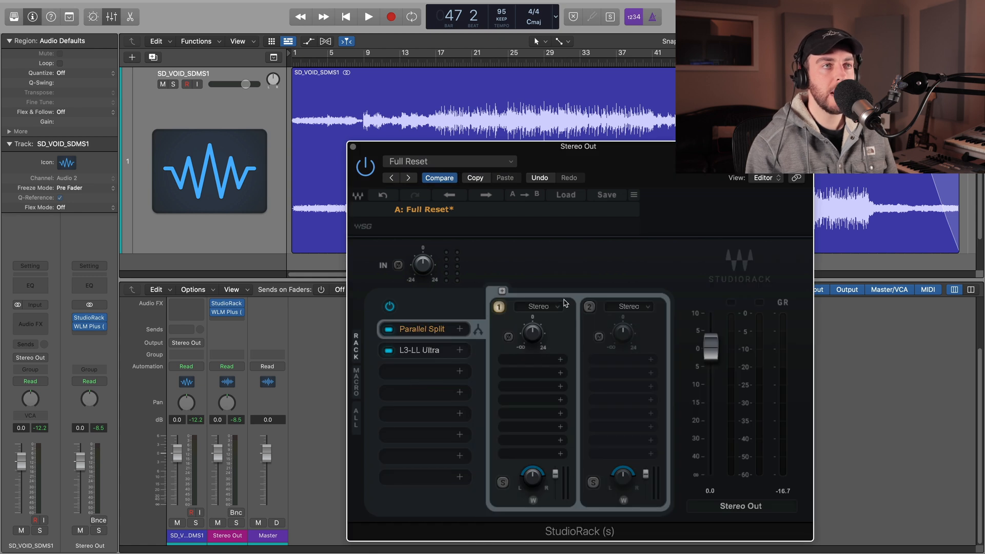
pyautogui.click(587, 308)
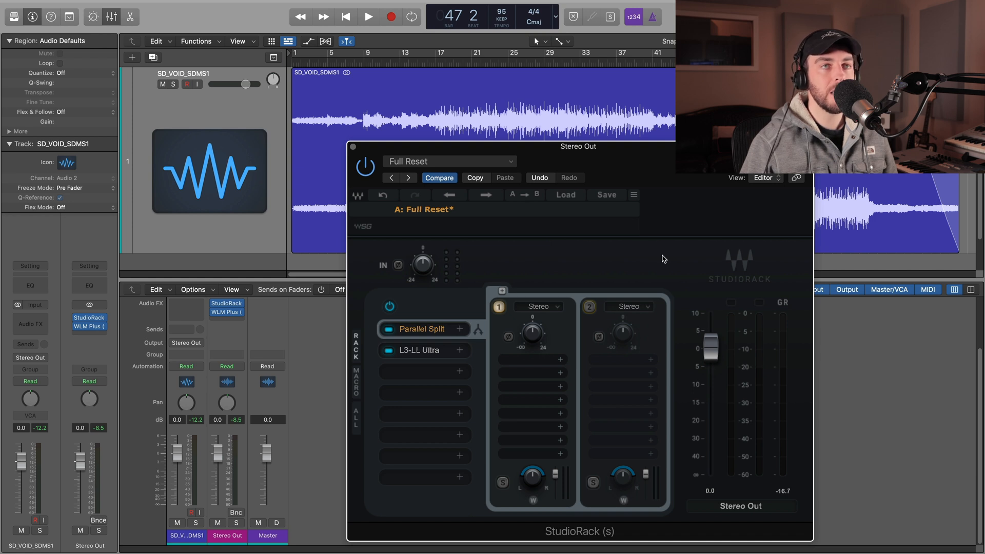
pyautogui.press('space')
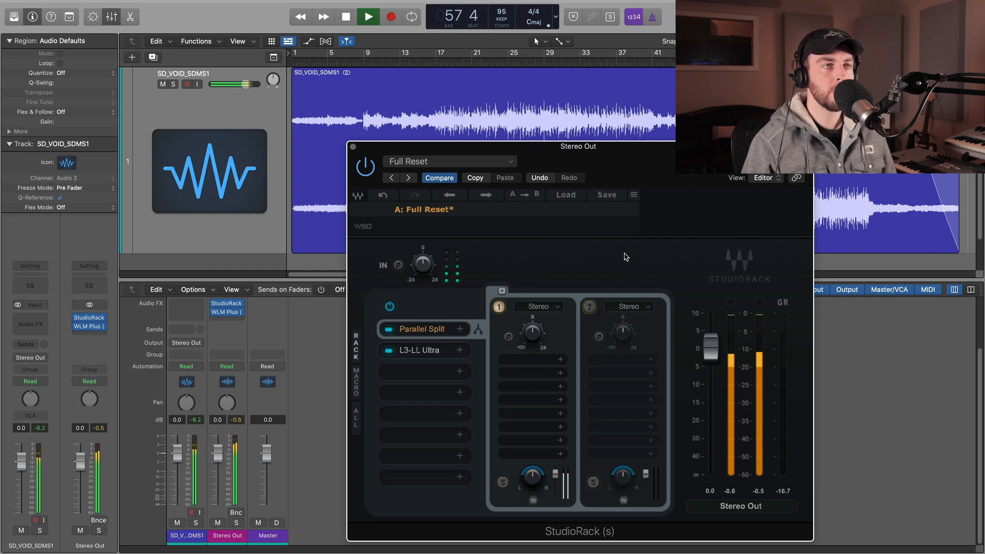
pyautogui.press('space')
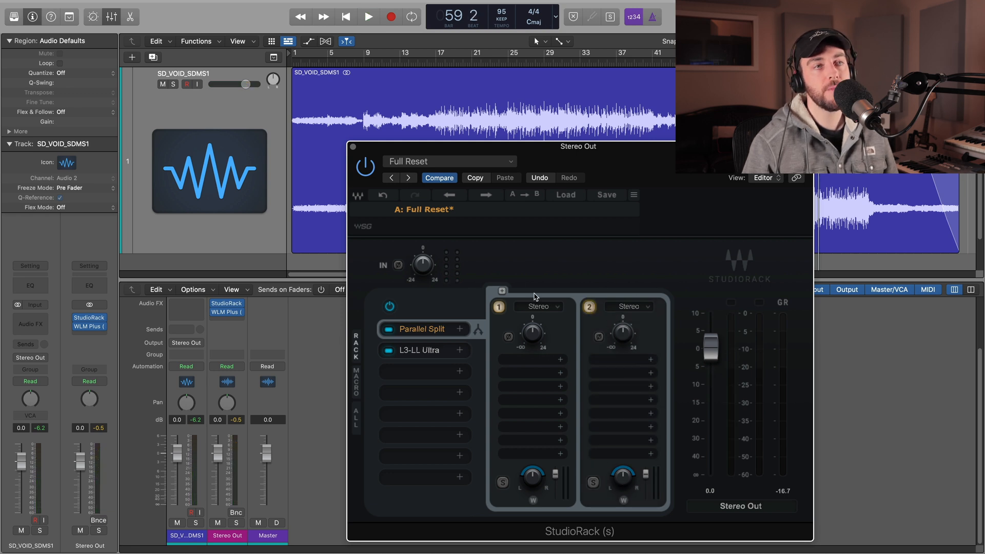
# - Load SSLComp(sc) in the first slot of chain 2 and arrange the compressor and rack windows side by side
pyautogui.click(647, 361)
pyautogui.write('ssl')
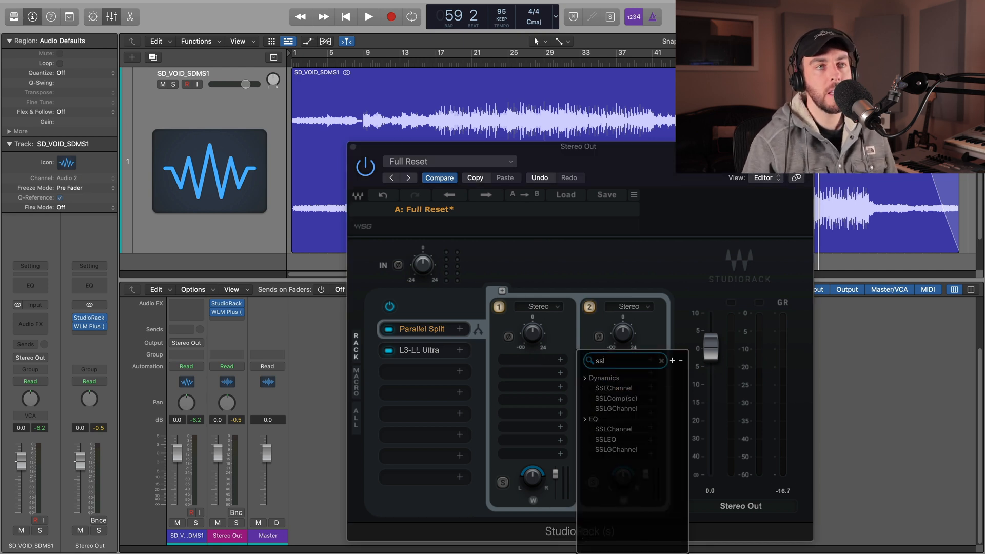
pyautogui.click(642, 398)
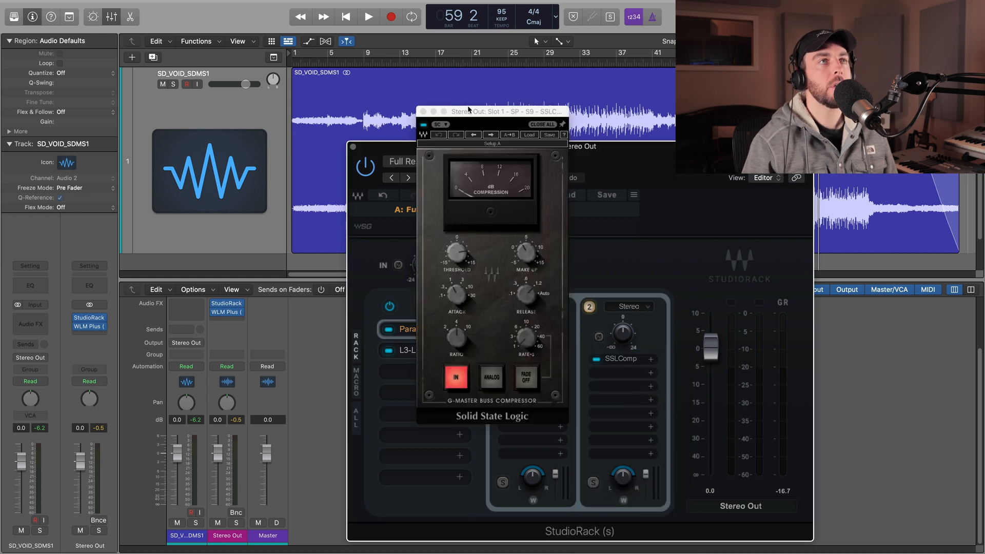
pyautogui.moveTo(470, 111); pyautogui.dragTo(852, 218)
pyautogui.moveTo(679, 156); pyautogui.dragTo(583, 142)
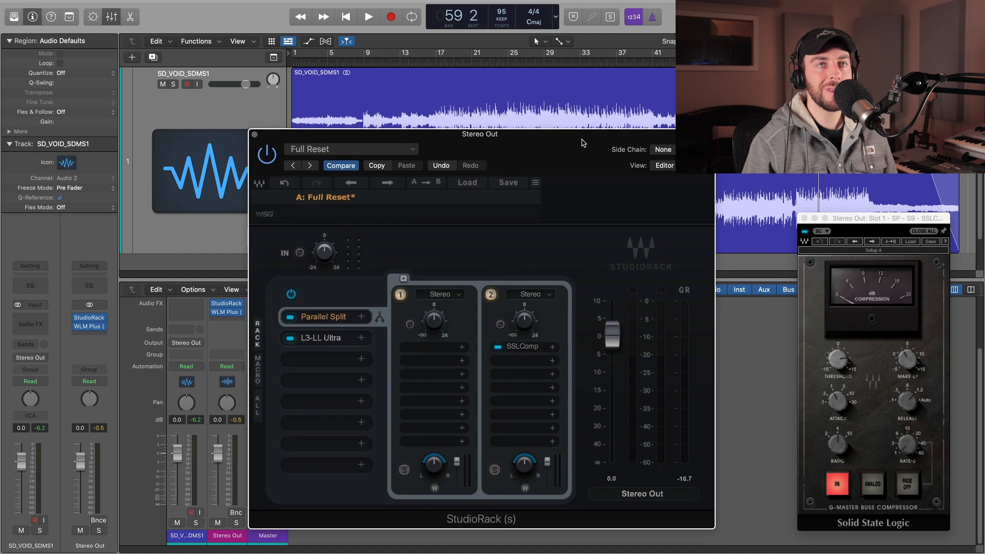
pyautogui.moveTo(913, 218); pyautogui.dragTo(835, 217)
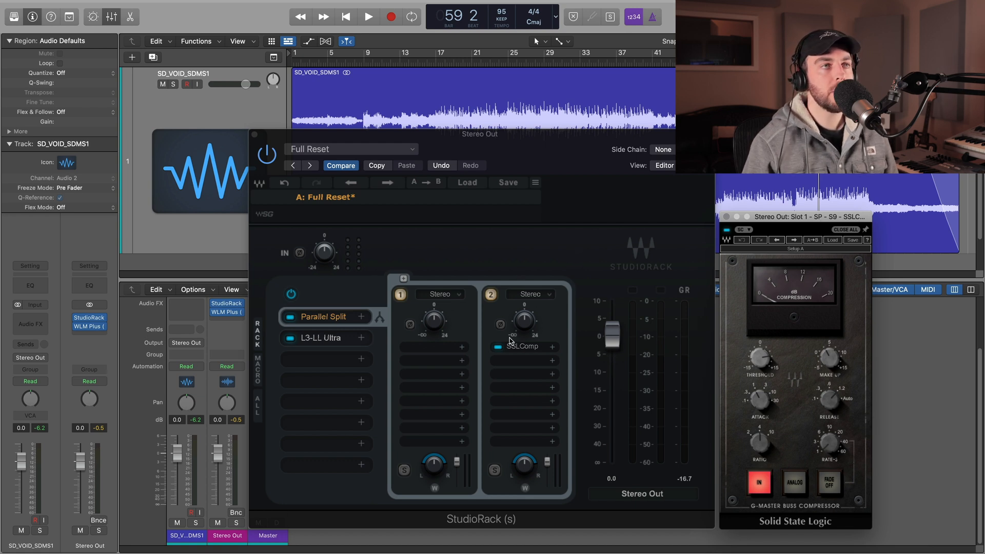
# - Solo chain 2 and, while the song plays, lower the SSL compressor's threshold and adjust its release and attack
pyautogui.click(495, 470)
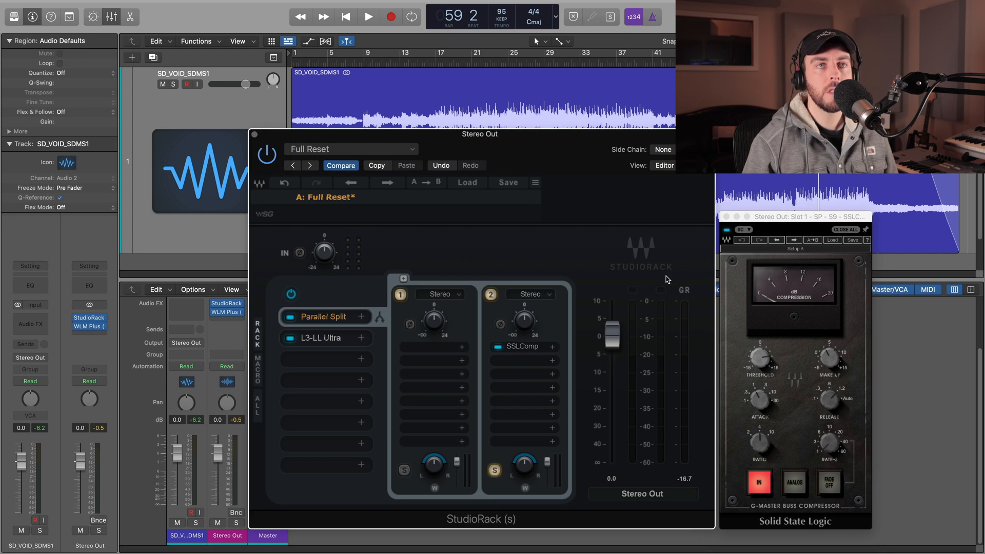
pyautogui.click(770, 364)
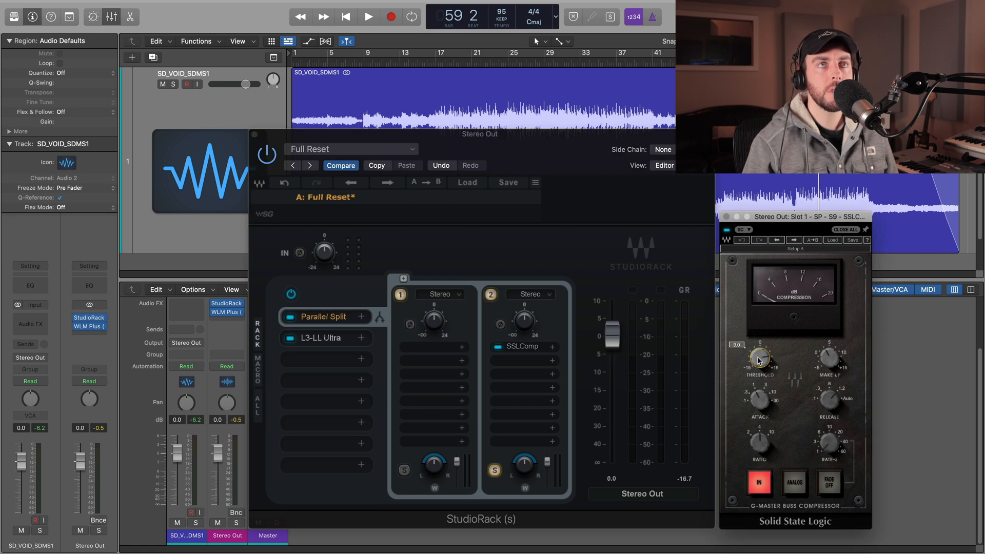
pyautogui.press('space')
pyautogui.moveTo(758, 361); pyautogui.dragTo(758, 387)
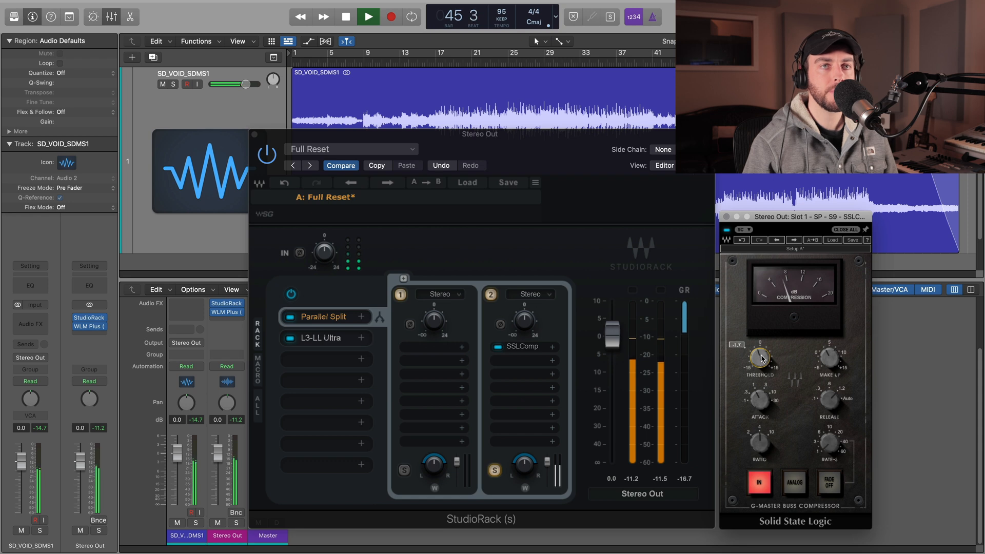
pyautogui.moveTo(831, 402); pyautogui.dragTo(831, 386)
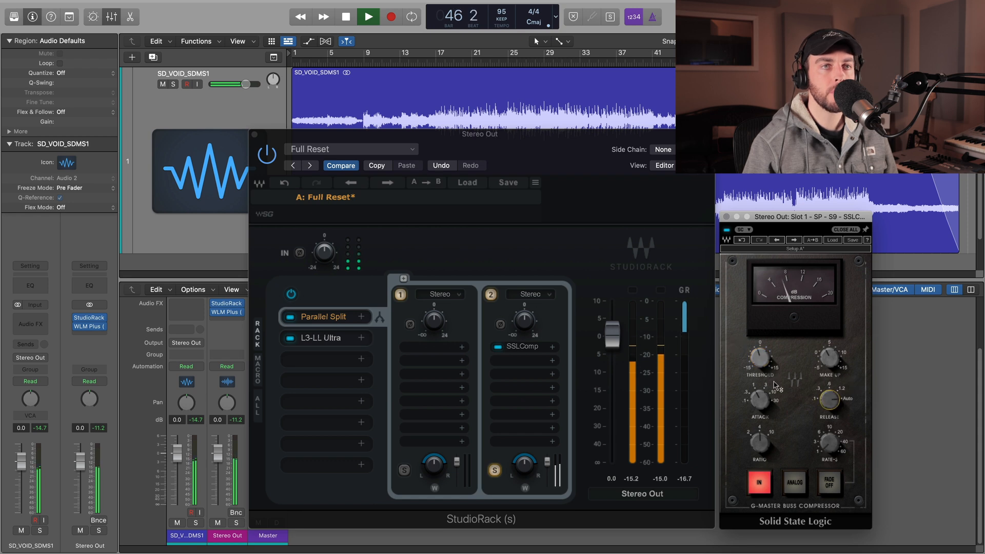
pyautogui.moveTo(759, 400); pyautogui.dragTo(761, 369)
pyautogui.click(760, 369)
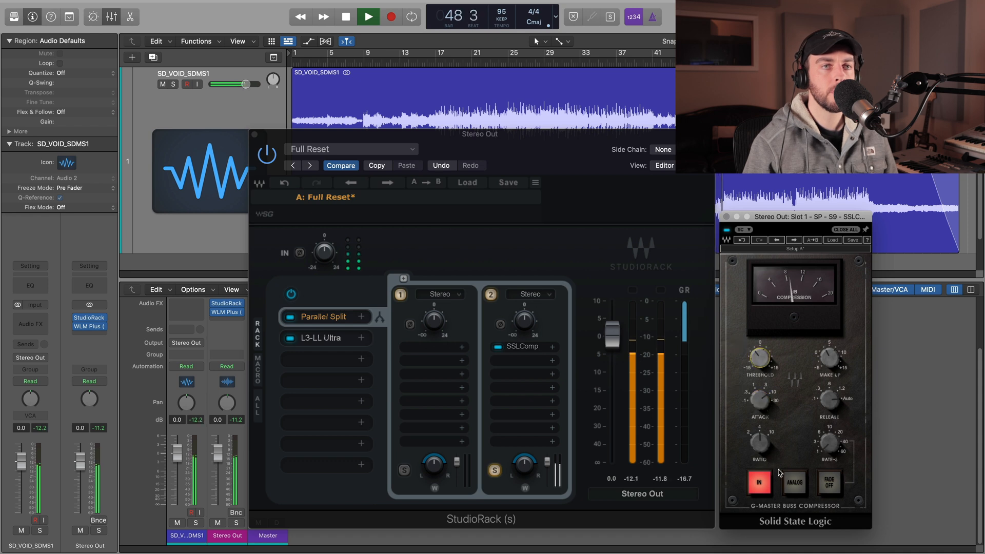
# - Enable the SSL compressor's Analog mode, fine-tune its threshold, attack and release by ear, and stop playback
pyautogui.click(794, 482)
pyautogui.moveTo(760, 358); pyautogui.dragTo(760, 360)
pyautogui.click(763, 398)
pyautogui.moveTo(764, 397); pyautogui.dragTo(764, 404)
pyautogui.moveTo(830, 399); pyautogui.dragTo(829, 401)
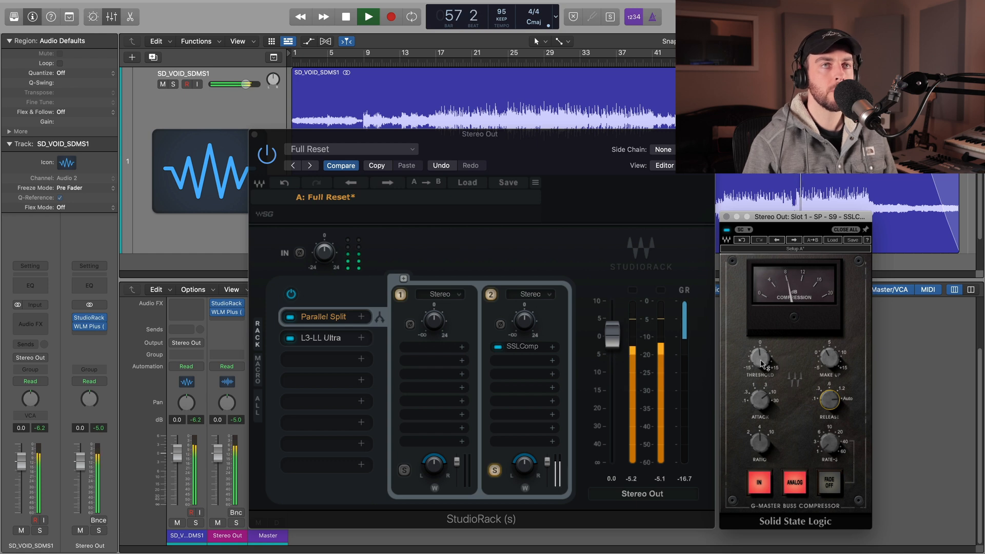
pyautogui.moveTo(765, 360)
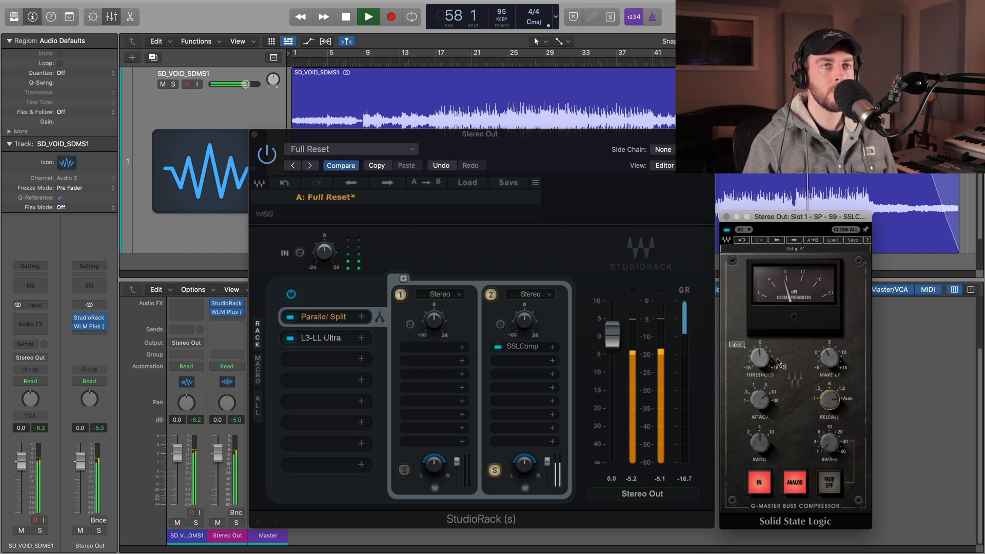
pyautogui.press('space')
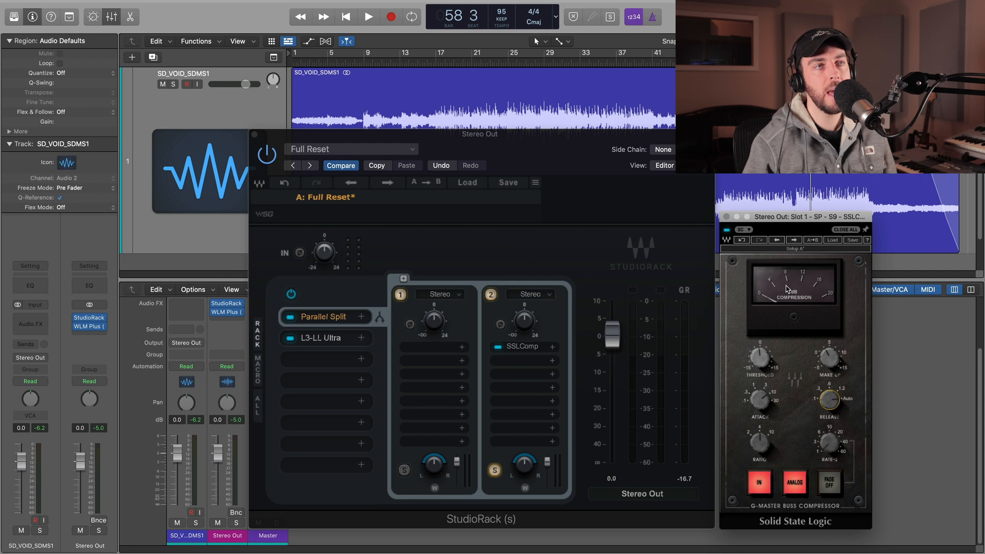
# - Add SSLEQ after the compressor in chain 2 and move its window clear of the chain controls
pyautogui.click(545, 362)
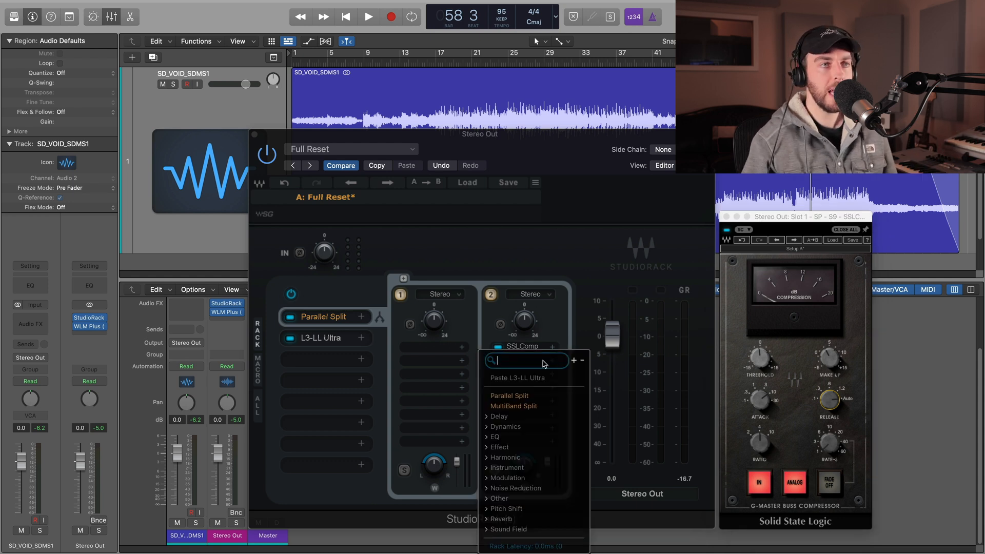
pyautogui.write('ssle')
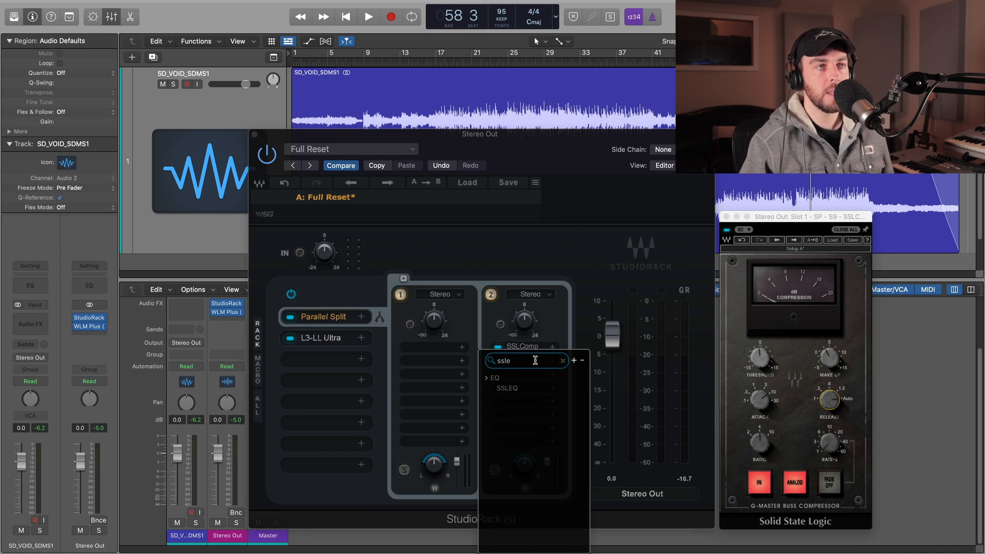
pyautogui.click(532, 388)
pyautogui.moveTo(490, 208); pyautogui.dragTo(773, 313)
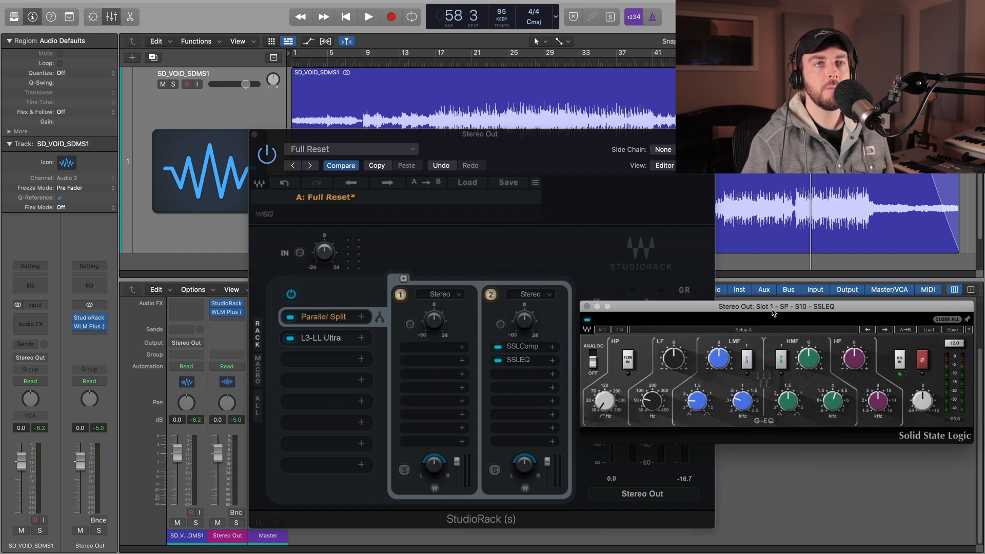
# - Boost the SSL EQ's HF band while the song plays with chain 2 soloed
pyautogui.click(877, 397)
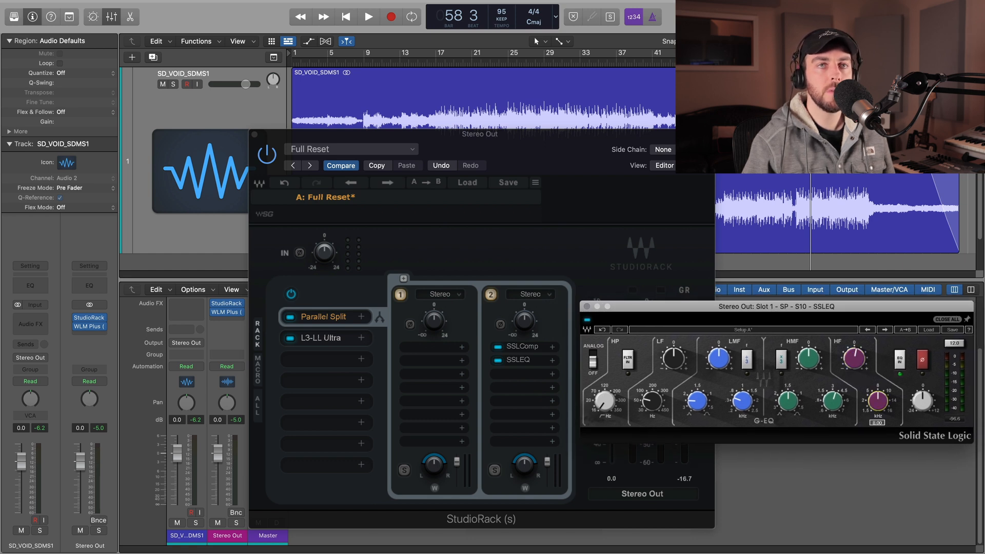
pyautogui.moveTo(850, 366); pyautogui.dragTo(849, 363)
pyautogui.press('space')
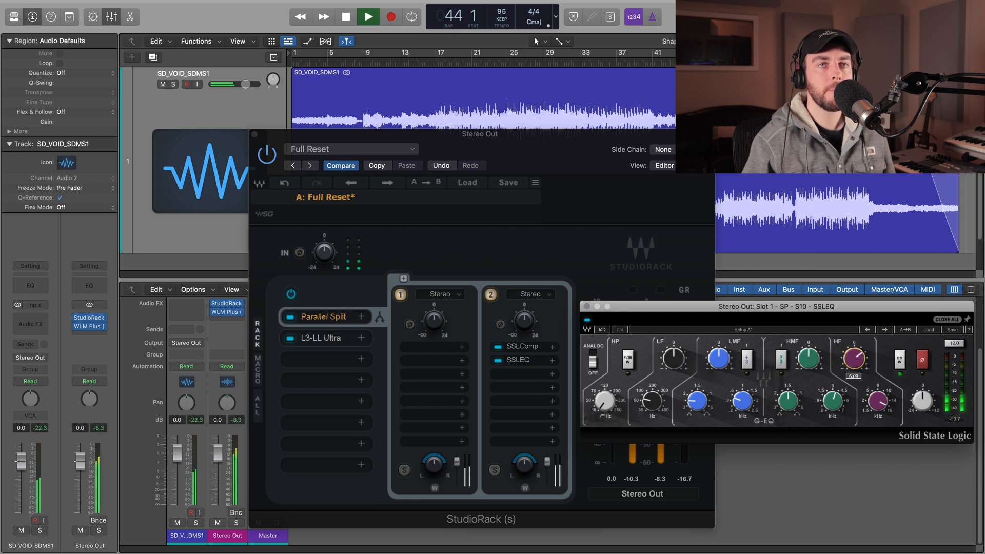
pyautogui.click(494, 470)
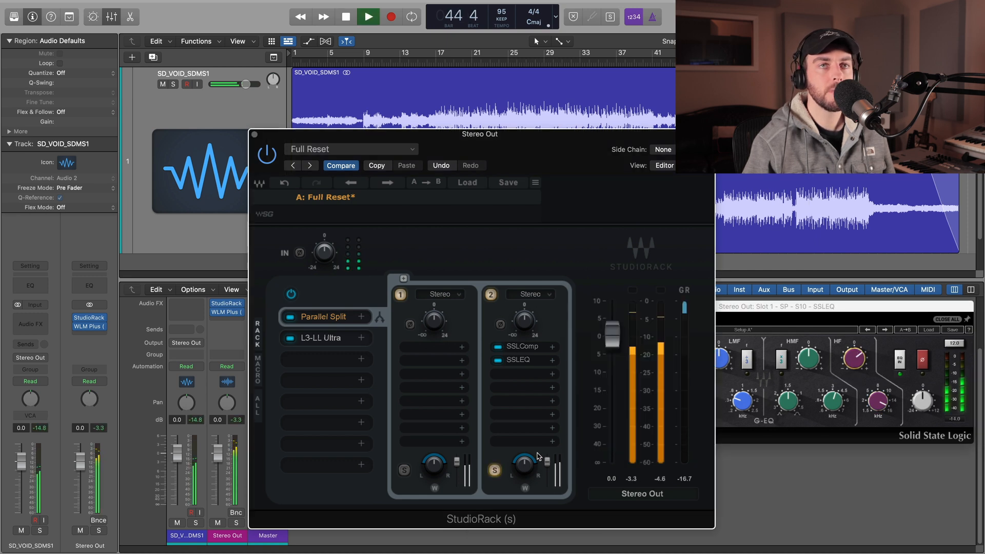
pyautogui.moveTo(854, 358)
pyautogui.mouseDown()
pyautogui.moveTo(853, 339)
pyautogui.moveTo(854, 360)
pyautogui.mouseUp()
# - Adjust the SSL EQ's LF frequency and boost its LF gain, stop playback, and close the EQ window
pyautogui.moveTo(652, 400); pyautogui.dragTo(651, 400)
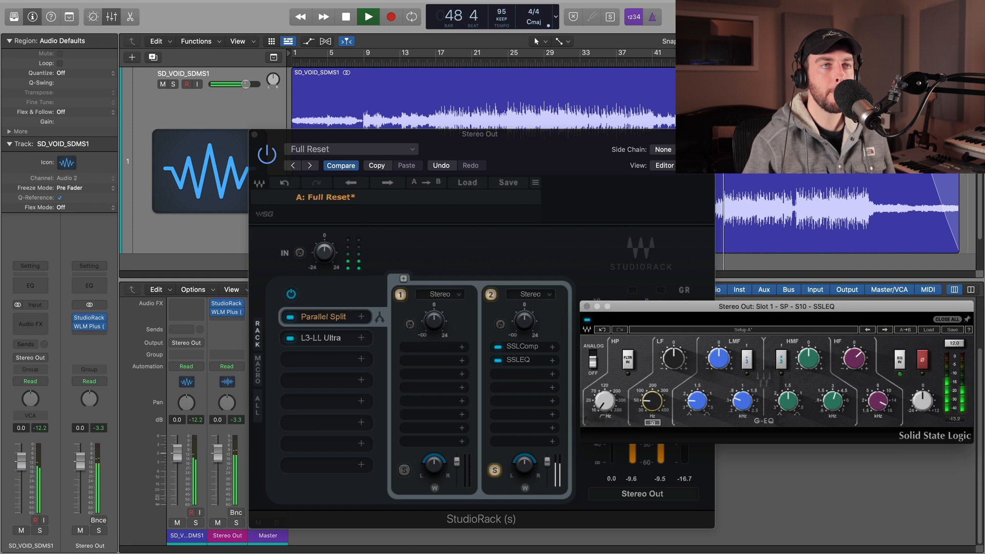
pyautogui.moveTo(674, 358); pyautogui.dragTo(684, 359)
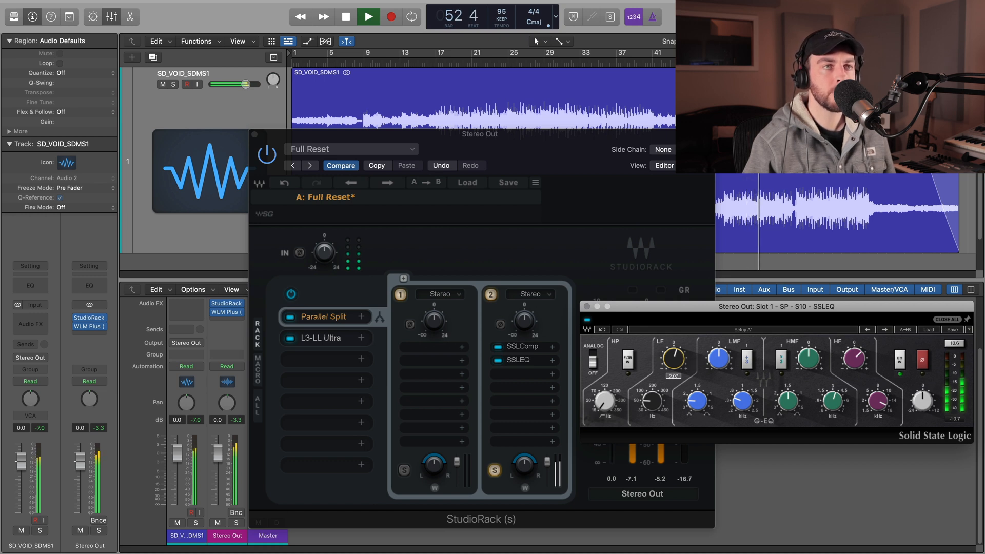
pyautogui.press('space')
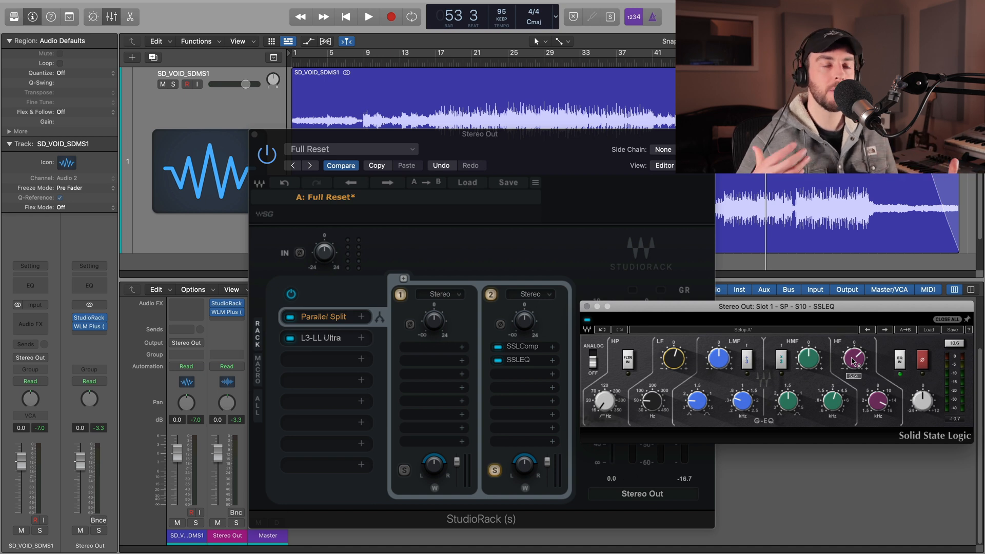
pyautogui.click(588, 307)
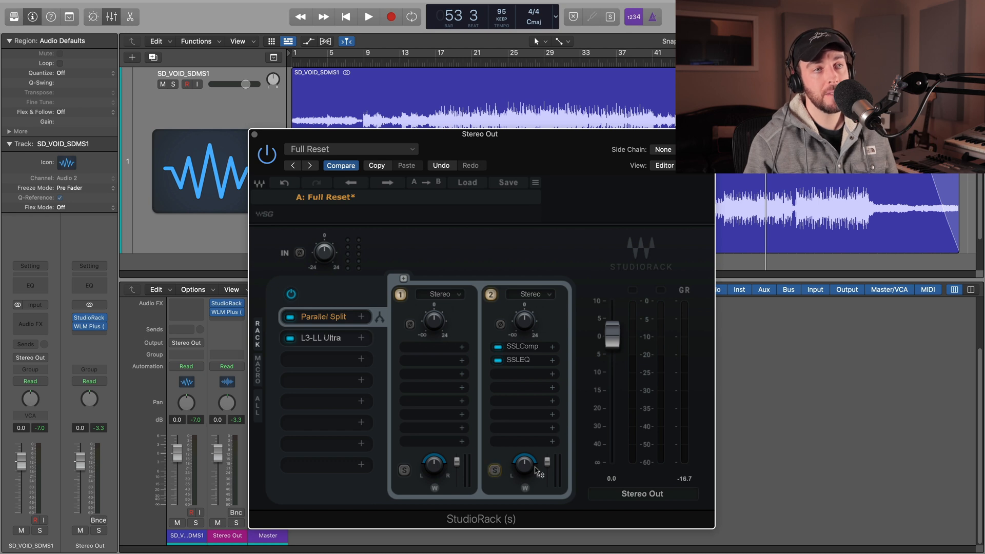
# - Pull chain 2's fader down to -inf and blend it up to about -7.6 dB during playback
pyautogui.moveTo(547, 461); pyautogui.dragTo(547, 485)
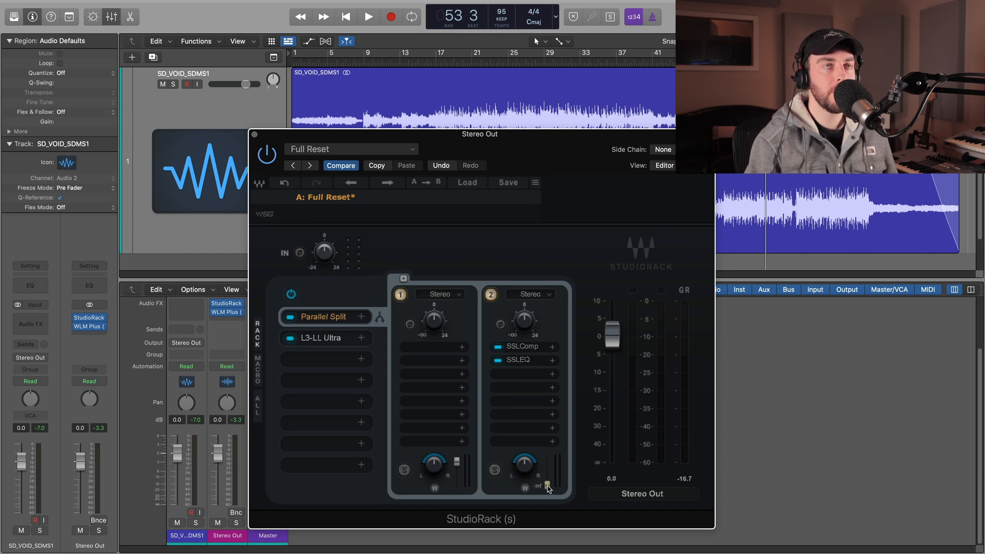
pyautogui.press('space')
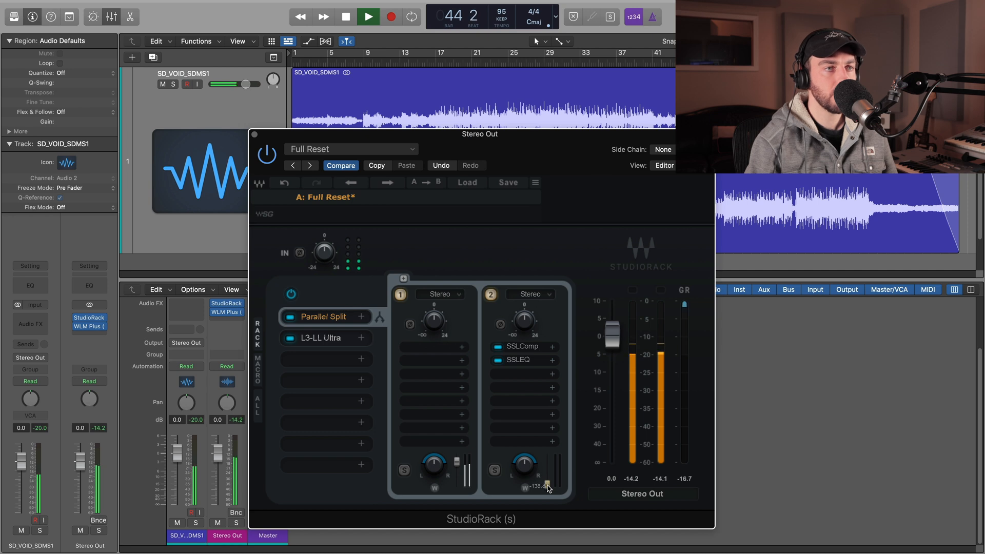
pyautogui.scroll(2, 548, 485)
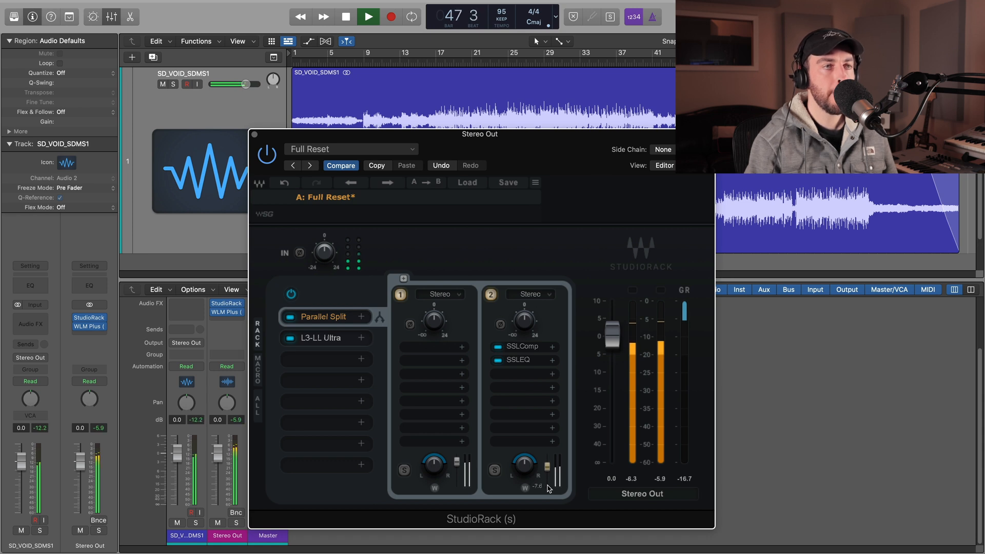
pyautogui.moveTo(525, 490)
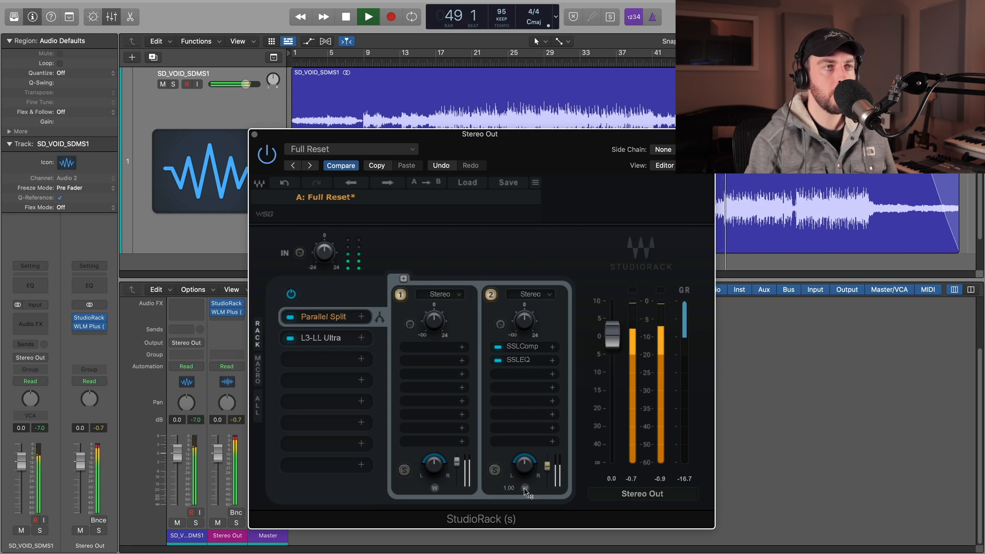
# - Compare the mix with chain 2 switched off and back on during playback, and stop the song
pyautogui.click(491, 296)
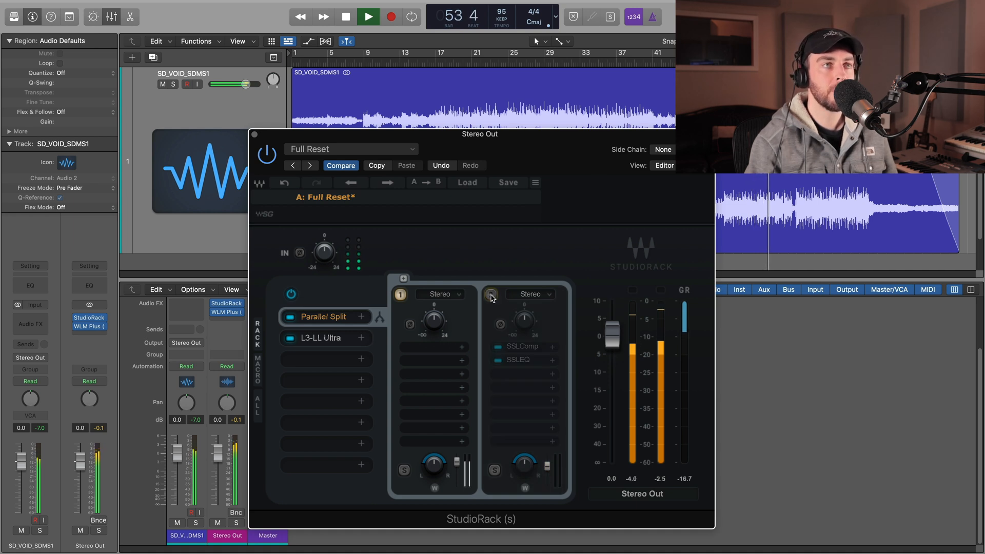
pyautogui.click(491, 296)
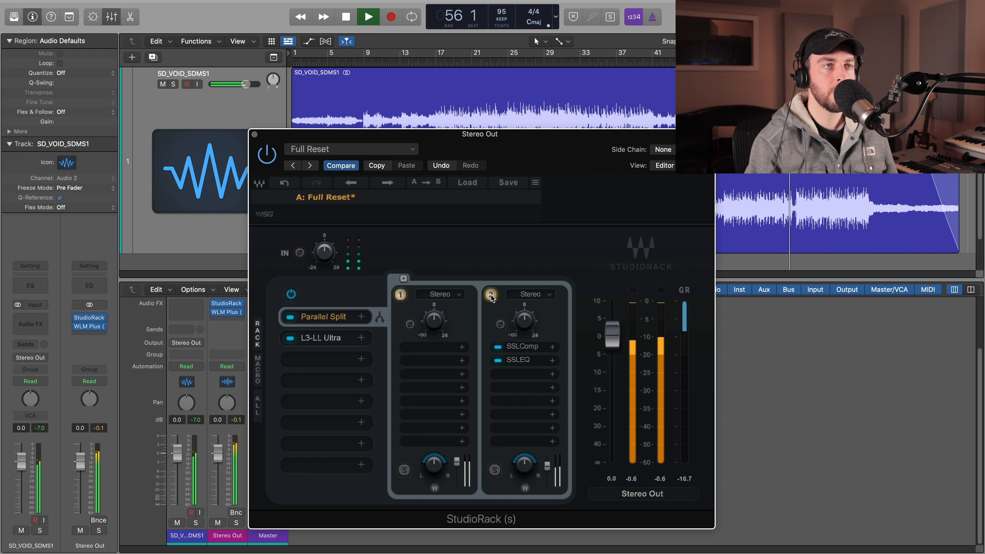
pyautogui.press('space')
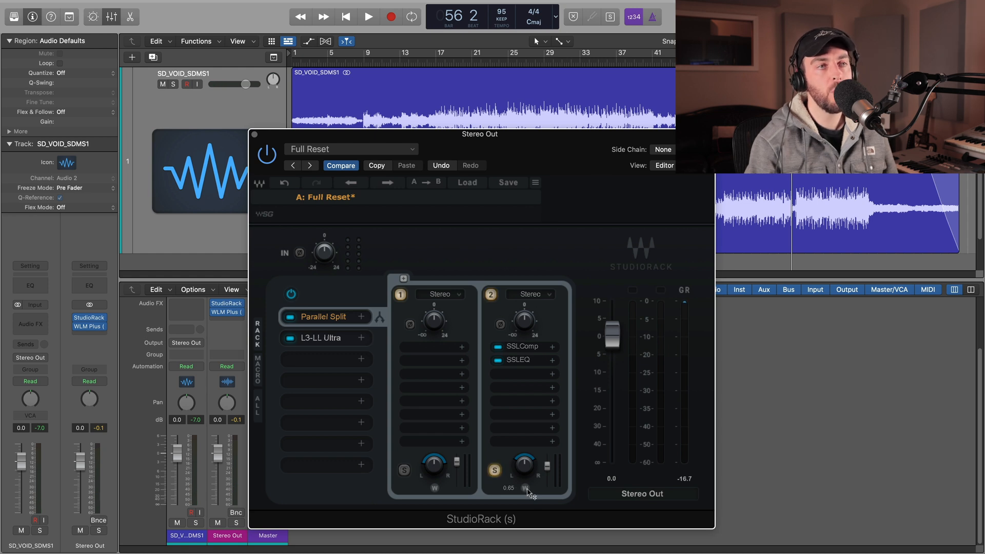
# - Try stereo widths of 1.25 and 0.37 on the soloed chain 2, widen it again during playback, and stop the song
pyautogui.moveTo(527, 490); pyautogui.dragTo(527, 494)
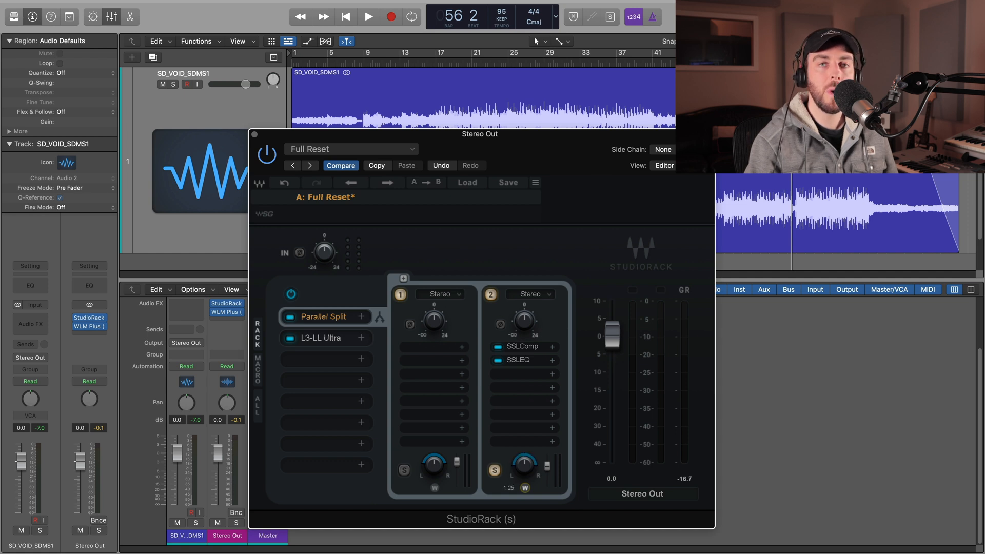
pyautogui.moveTo(524, 465); pyautogui.dragTo(523, 469)
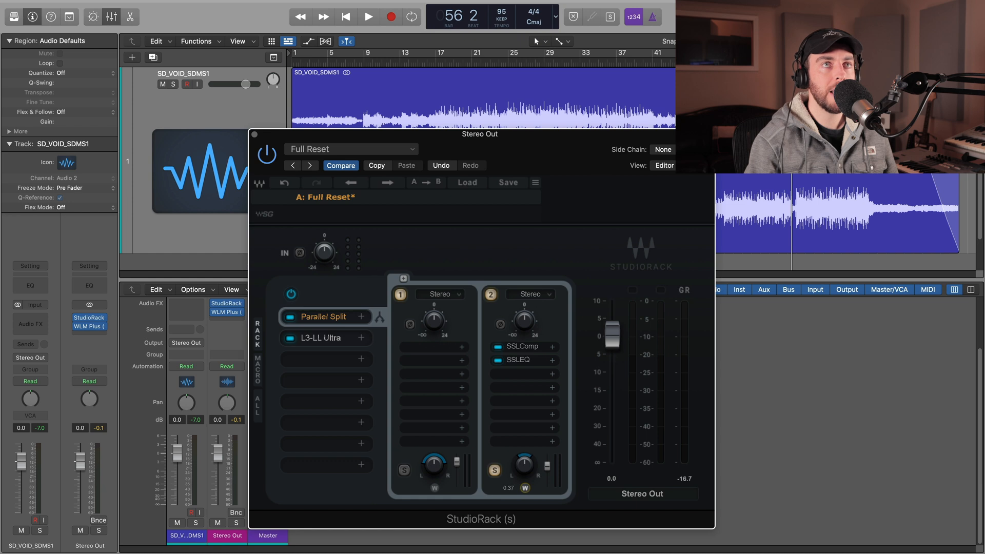
pyautogui.press('space')
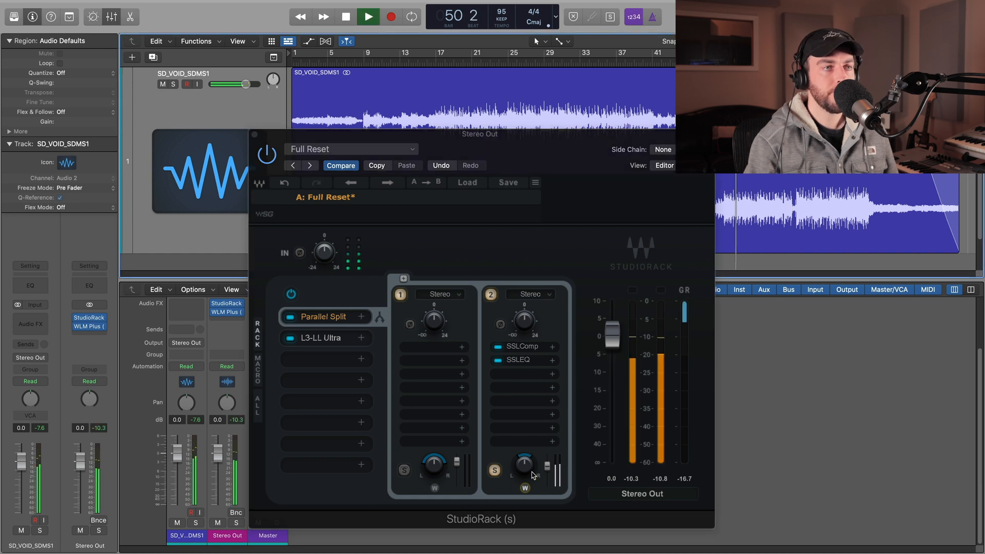
pyautogui.moveTo(525, 488)
pyautogui.mouseDown()
pyautogui.moveTo(525, 500)
pyautogui.moveTo(525, 485)
pyautogui.mouseUp()
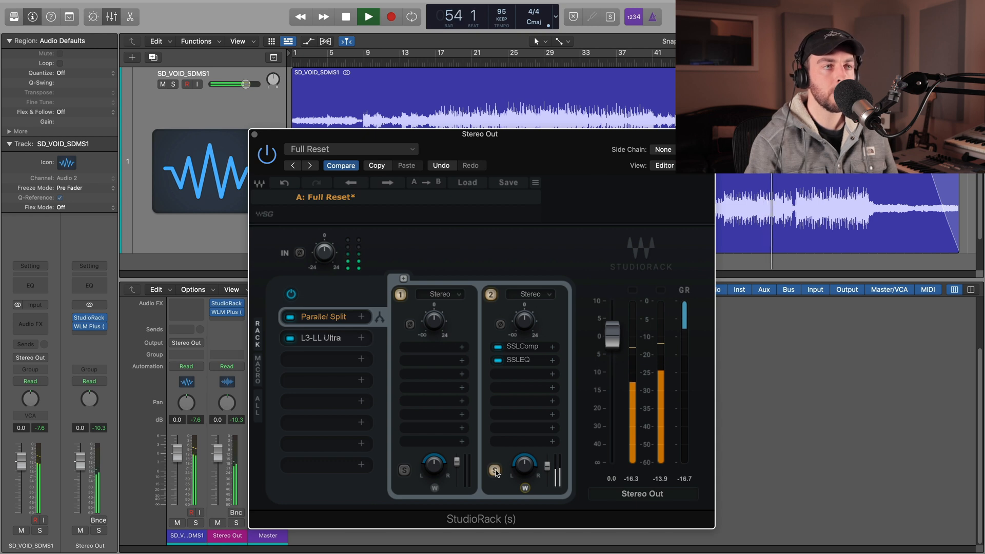
pyautogui.press('space')
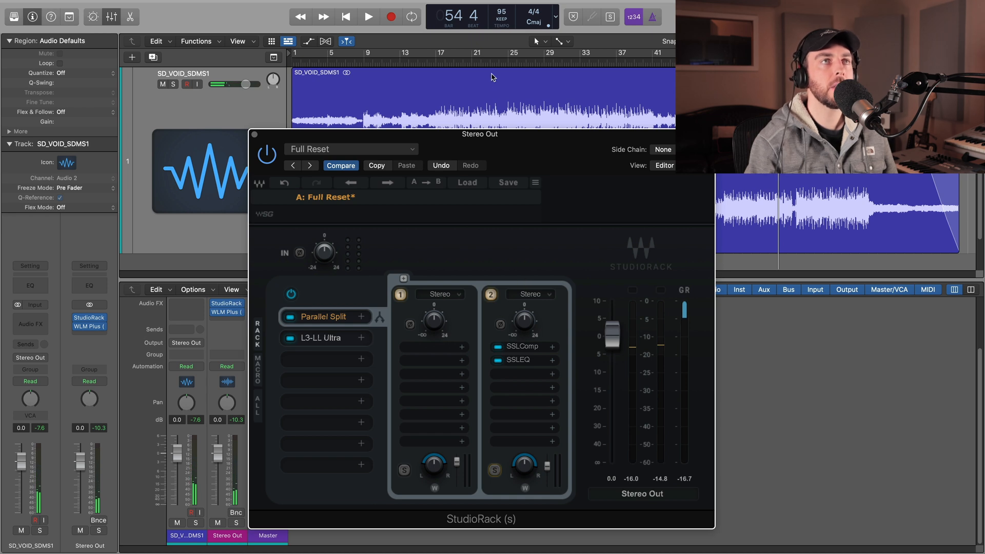
# - Resume playback and compare the full mix with chain 2 switched off and on twice
pyautogui.press('space')
pyautogui.click(491, 294)
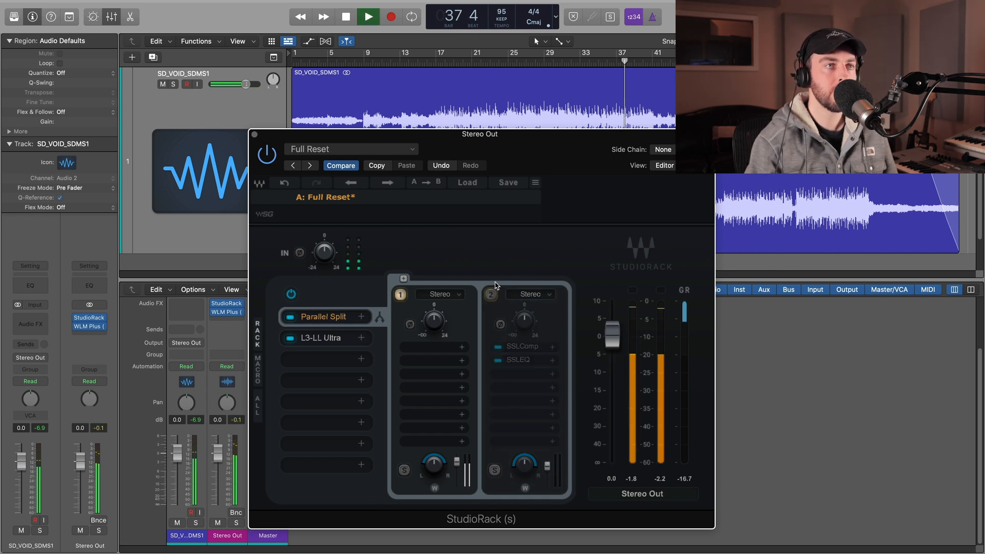
pyautogui.click(491, 295)
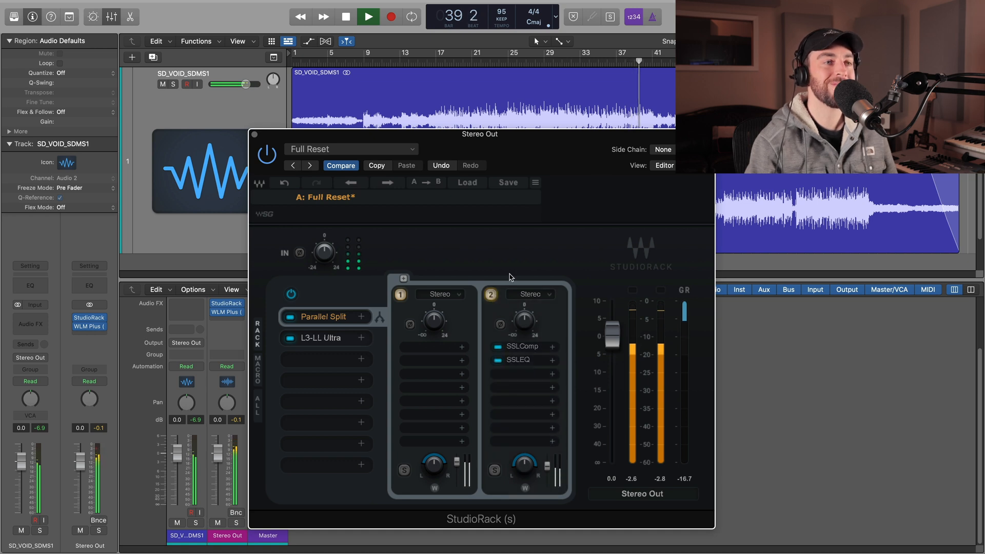
pyautogui.click(491, 295)
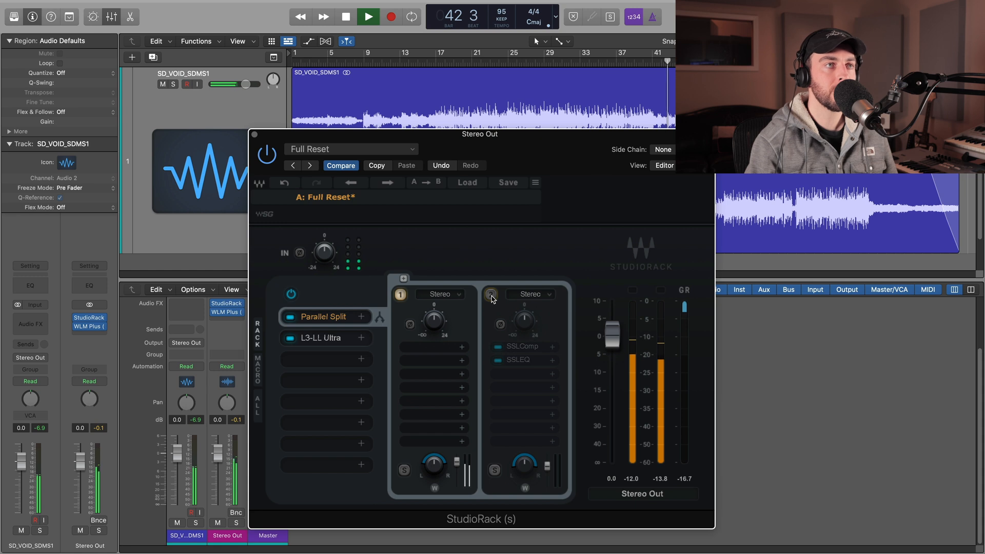
pyautogui.click(491, 295)
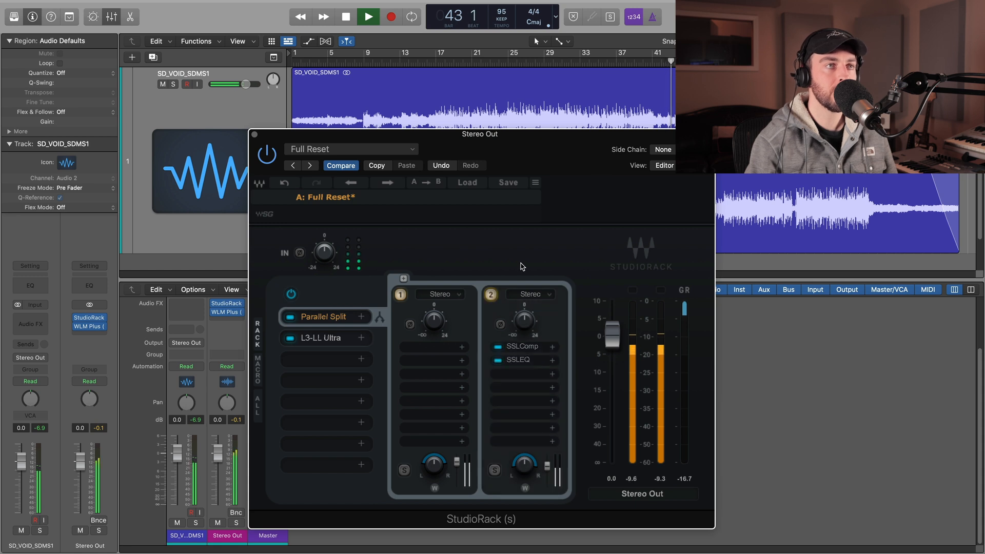
# - Open chain 2's SSLComp beside the rack and watch its compression while comparing the mix with chain 2 off and on
pyautogui.click(529, 349)
pyautogui.moveTo(769, 218); pyautogui.dragTo(771, 215)
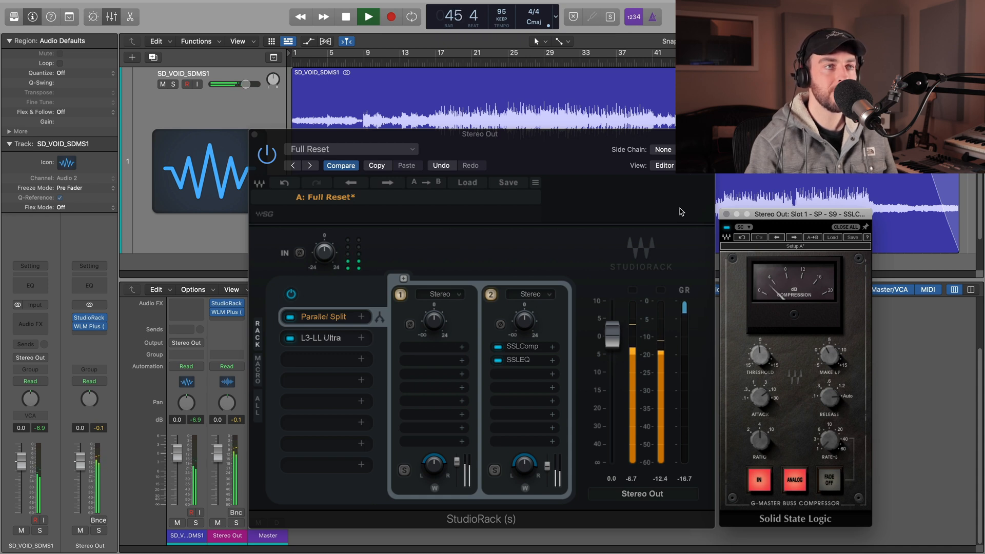
pyautogui.click(491, 296)
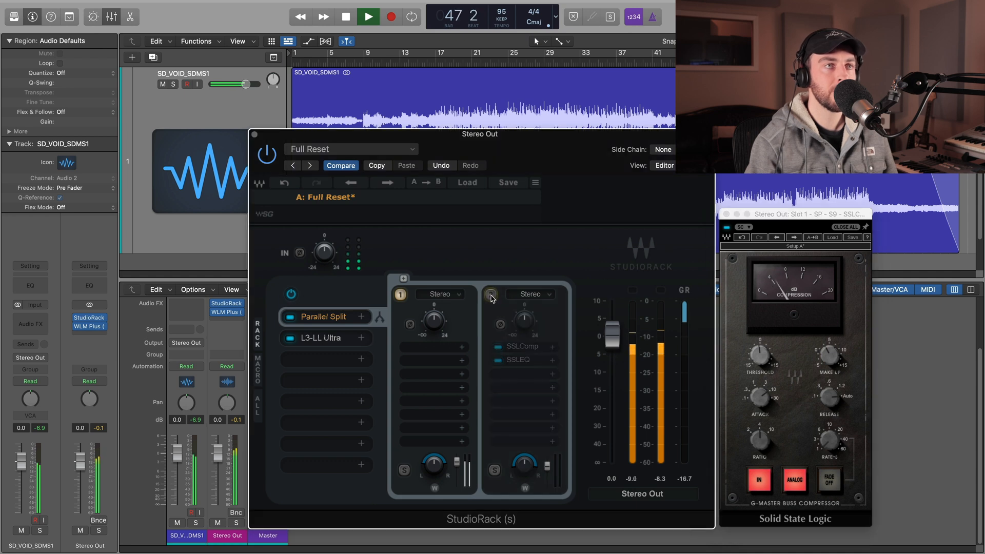
pyautogui.click(491, 297)
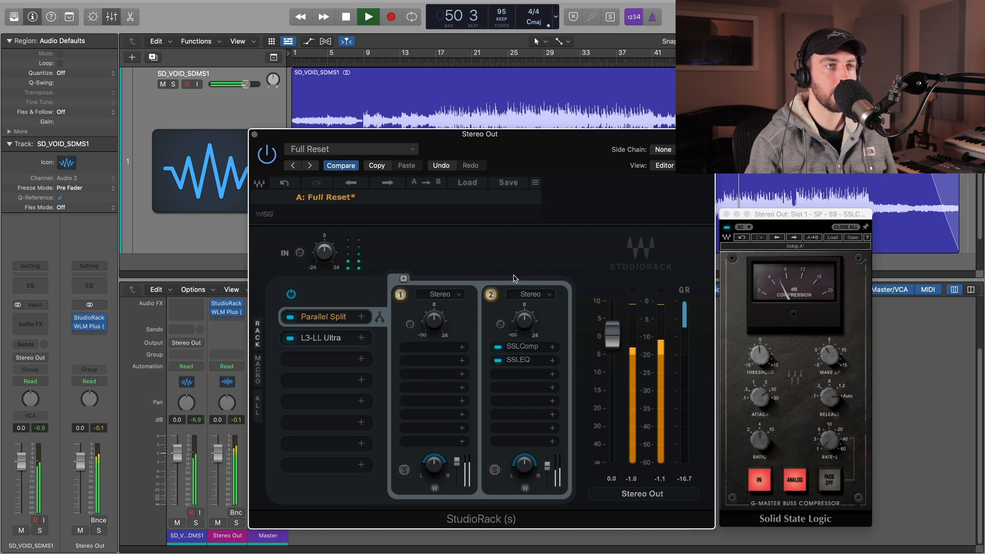
pyautogui.click(491, 296)
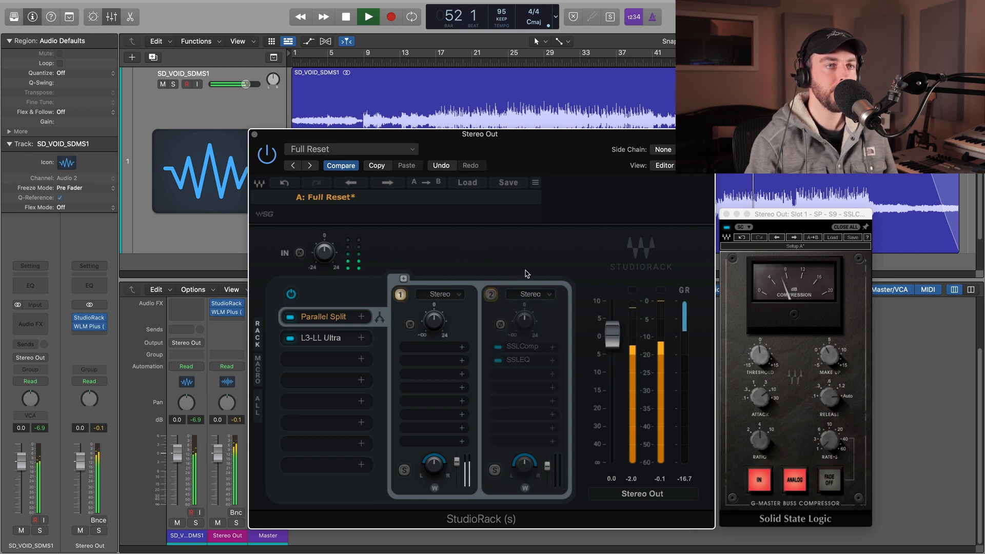
pyautogui.click(490, 295)
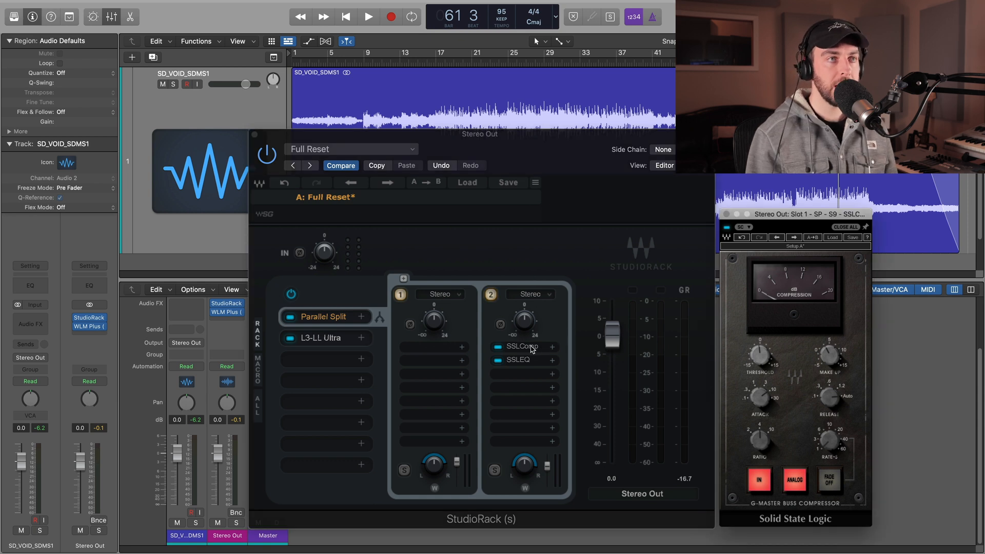
pyautogui.click(532, 349)
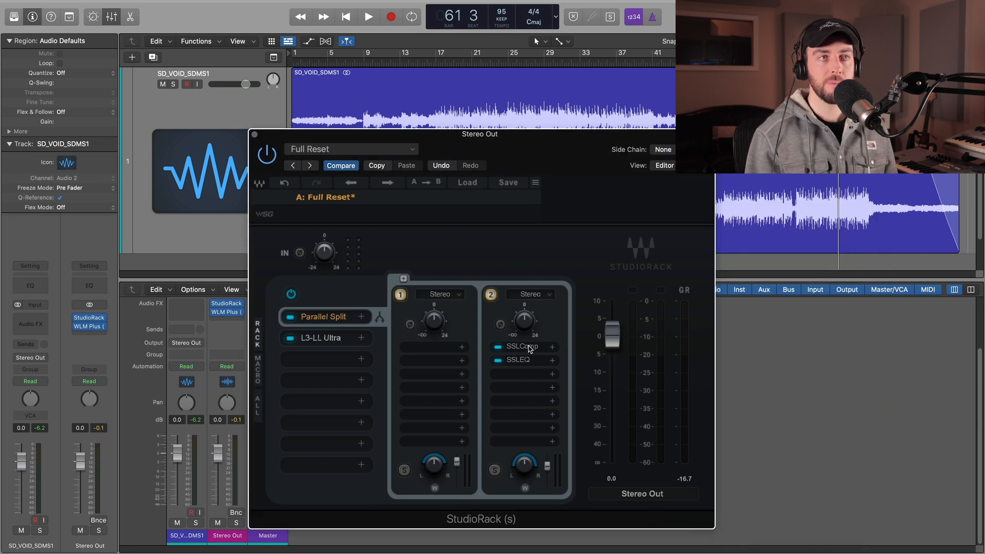
pyautogui.click(531, 360)
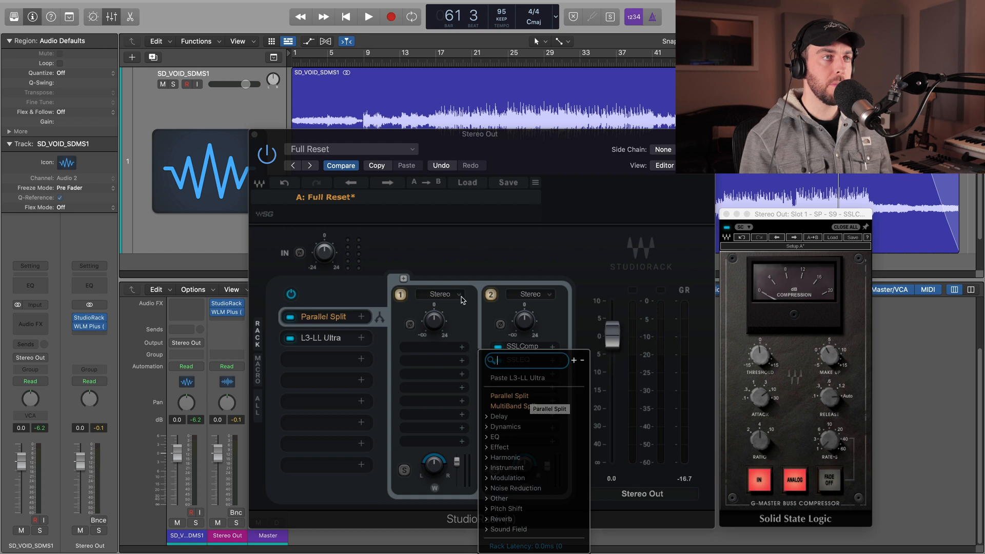
pyautogui.press('Return')
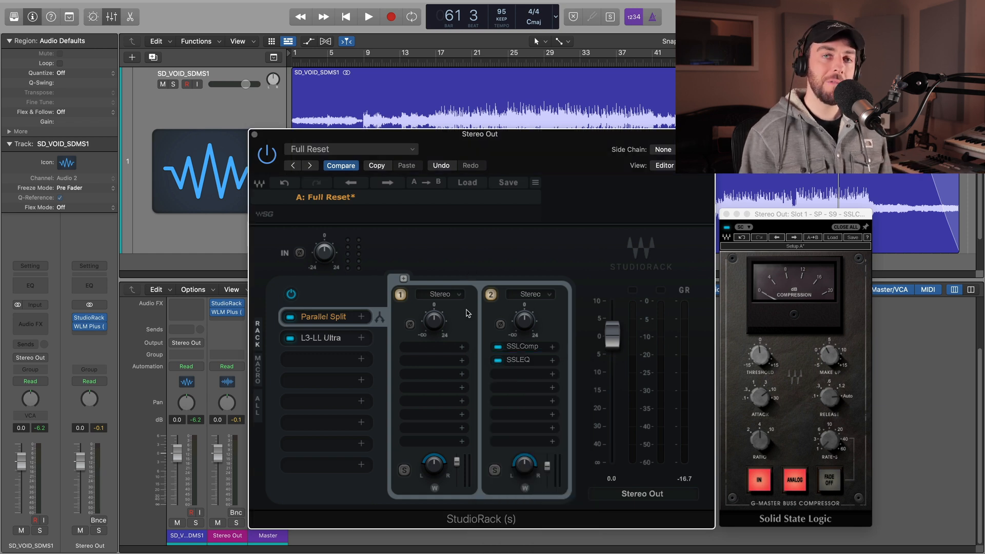